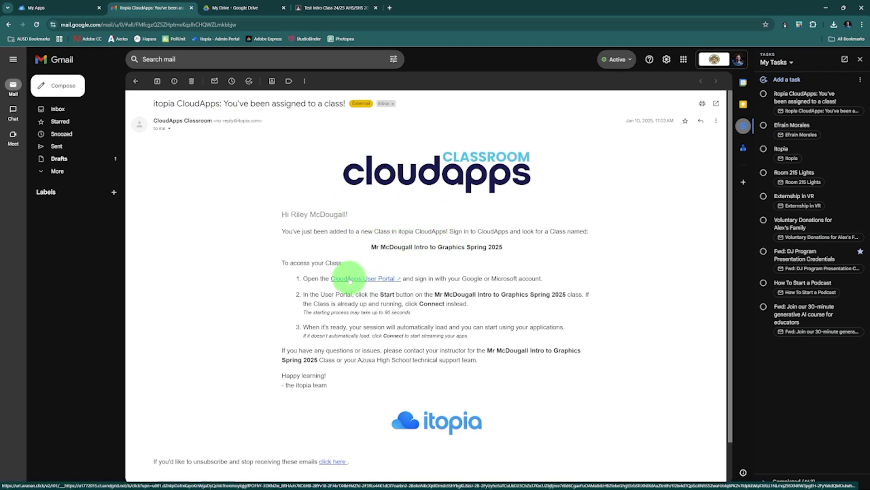
# Open the CloudApps User Portal link from the email, glance at My Apps, and return to the portal tab
pyautogui.click(355, 280)
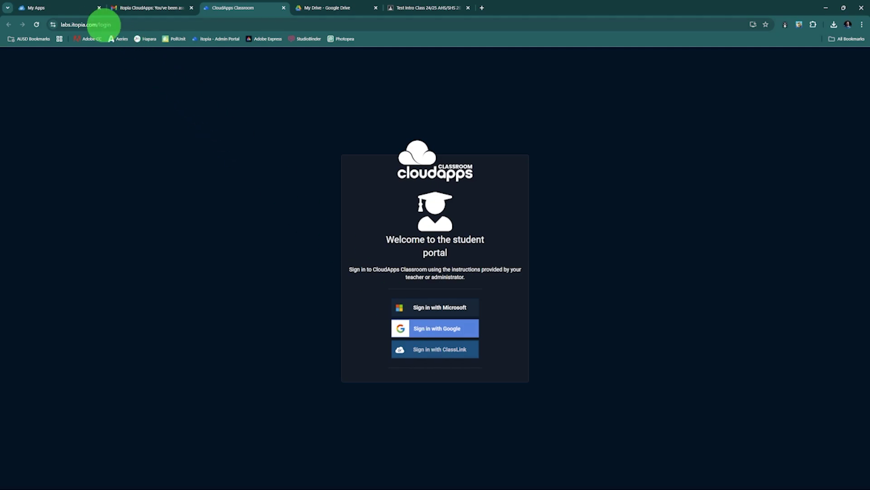
pyautogui.click(81, 9)
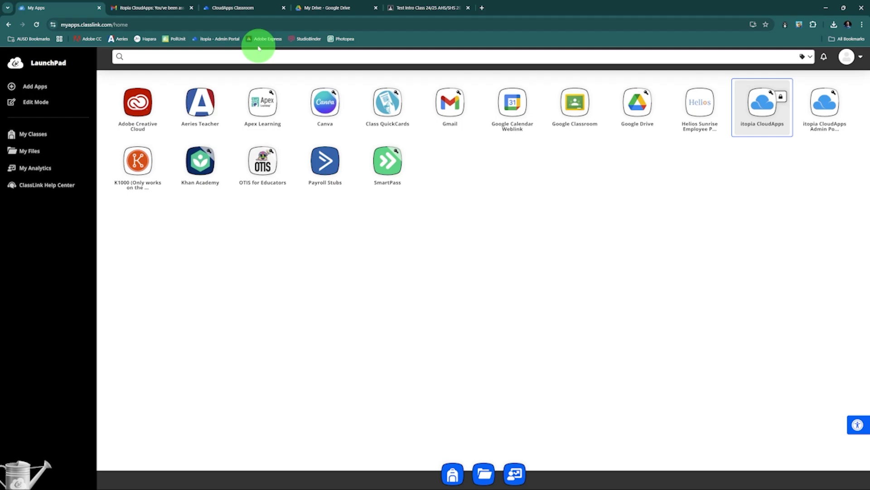
pyautogui.click(250, 8)
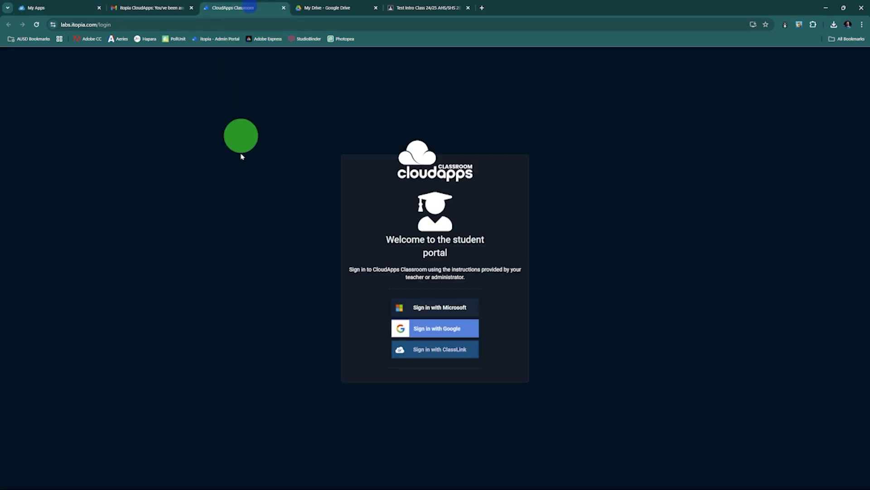
# Sign in with ClassLink and start the Intro to Graphics class session
pyautogui.click(421, 348)
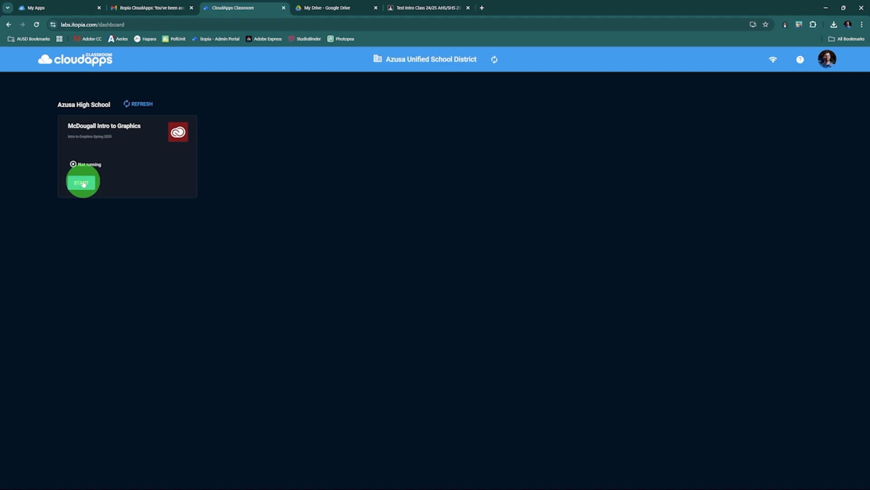
pyautogui.click(83, 184)
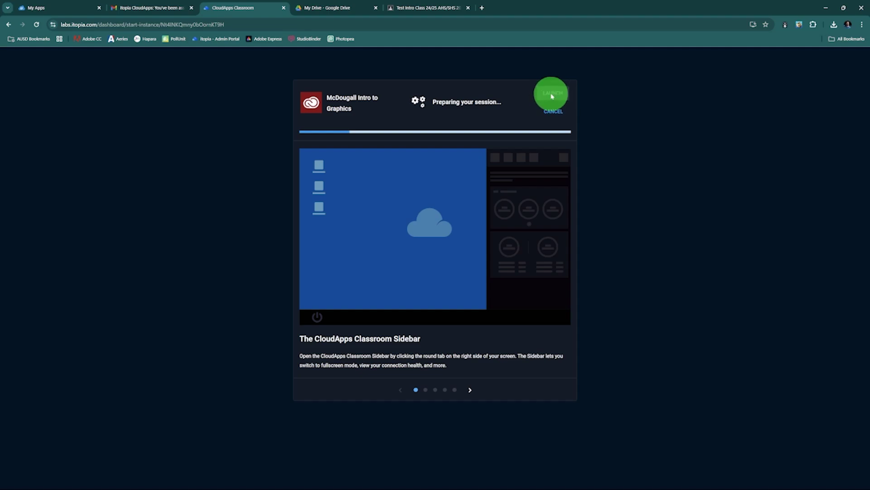
# Check the OBS recording window, then send it back behind the browser
pyautogui.moveTo(533, 489)
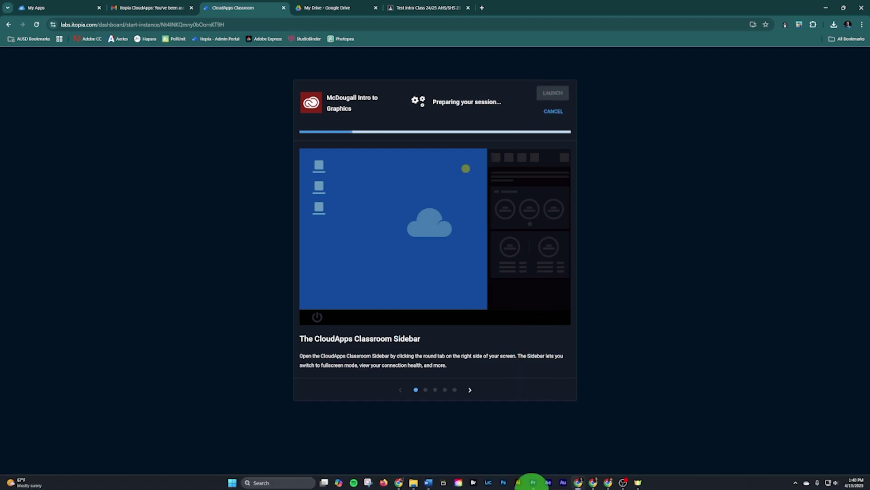
pyautogui.click(621, 481)
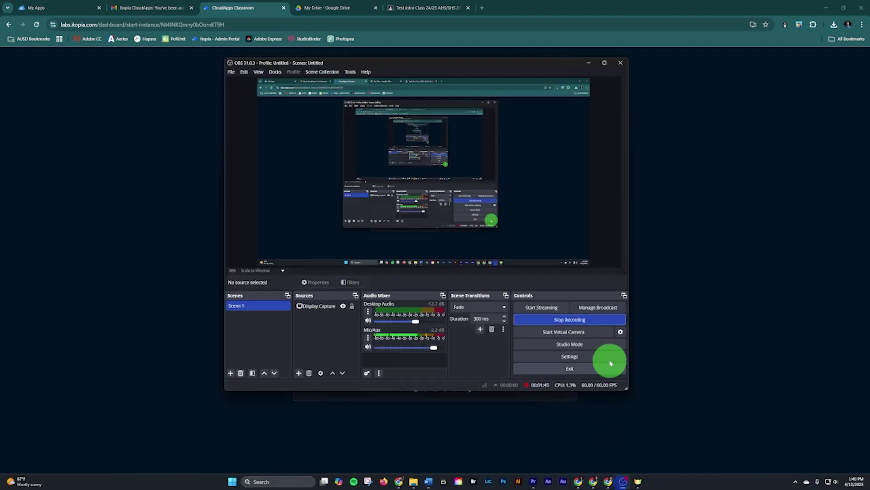
pyautogui.click(660, 258)
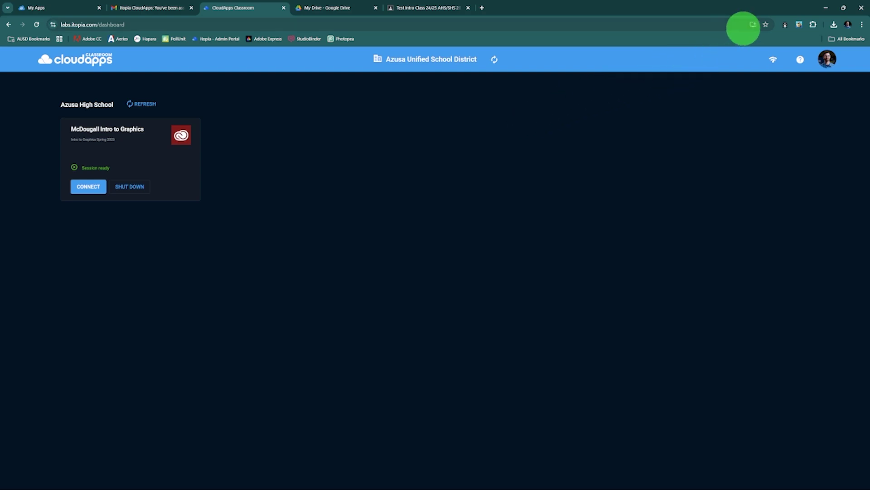
# Bookmark the CloudApps Classroom dashboard and connect to the Intro to Graphics session
pyautogui.click(767, 27)
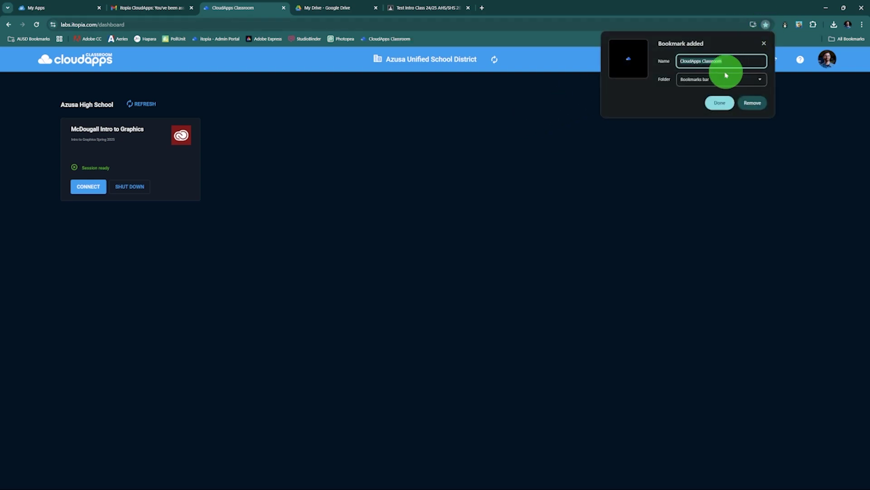
pyautogui.click(720, 102)
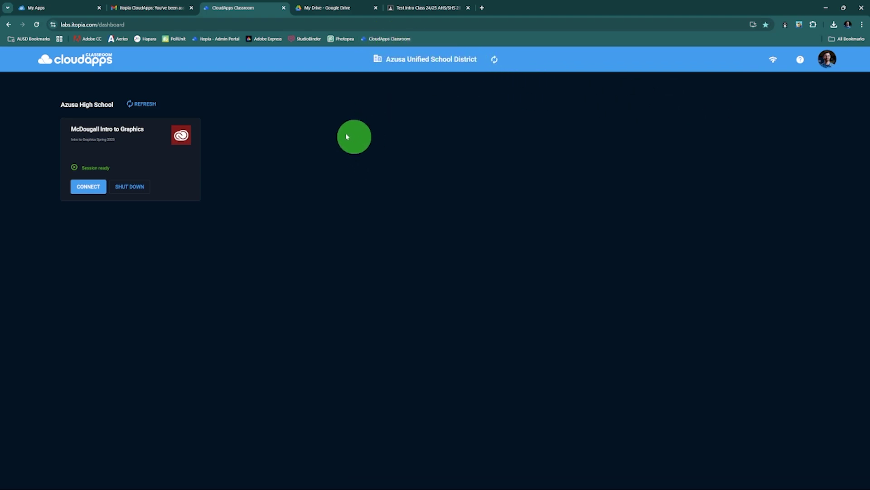
pyautogui.click(81, 186)
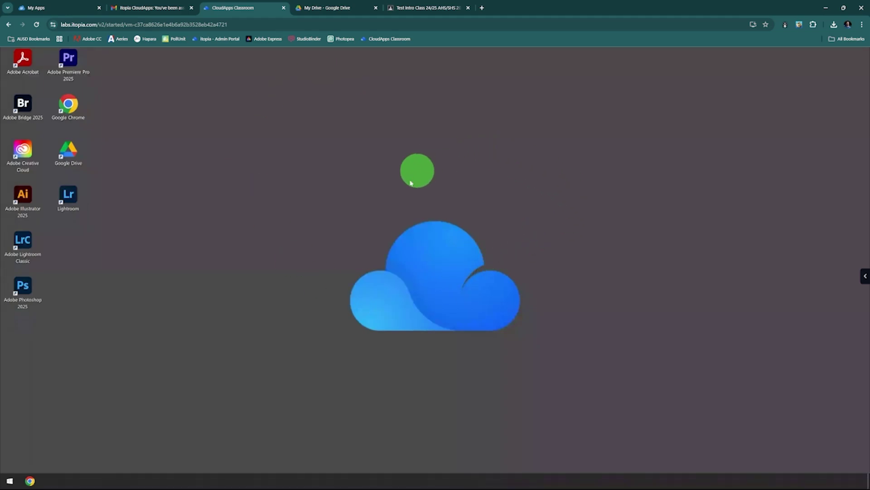
pyautogui.moveTo(319, 487)
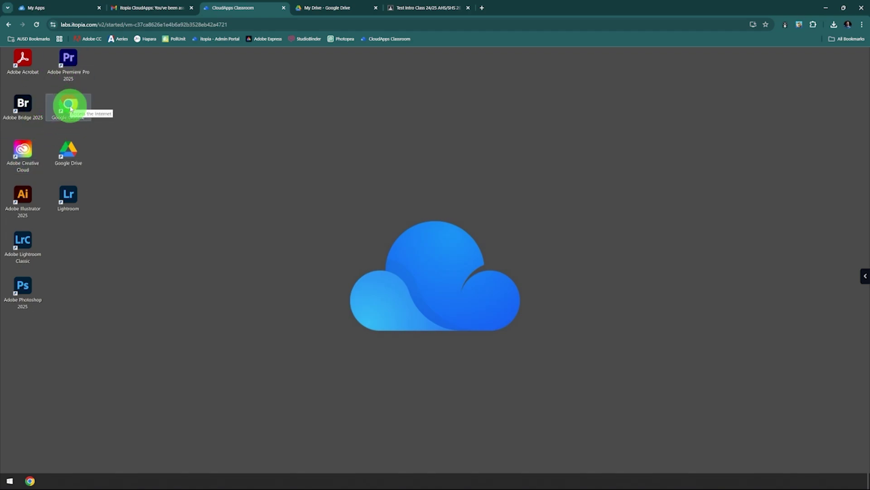
# Launch Chrome on the remote desktop, allow clipboard access, and begin signing in to Chrome
pyautogui.doubleClick(69, 105)
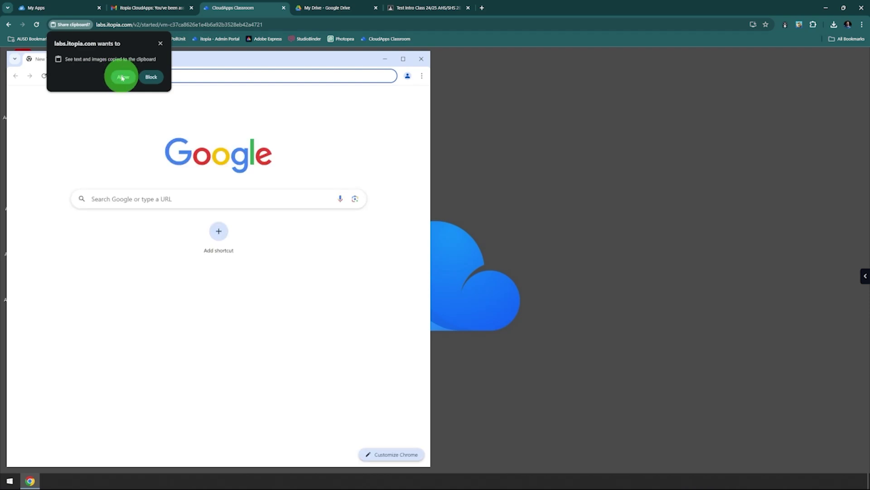
pyautogui.click(123, 77)
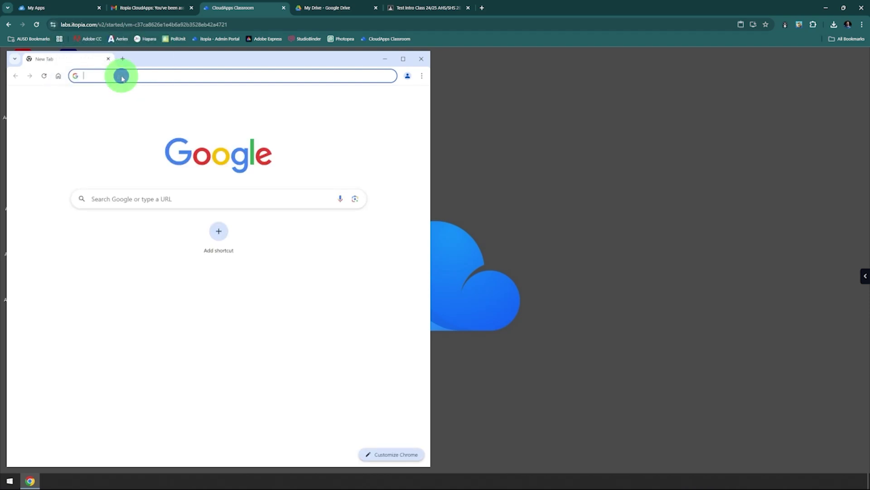
pyautogui.moveTo(166, 58); pyautogui.dragTo(313, 66)
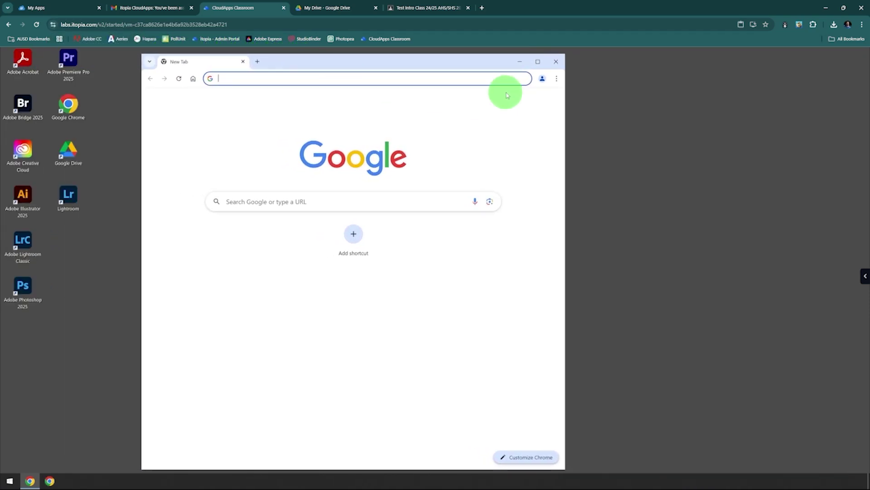
pyautogui.click(543, 80)
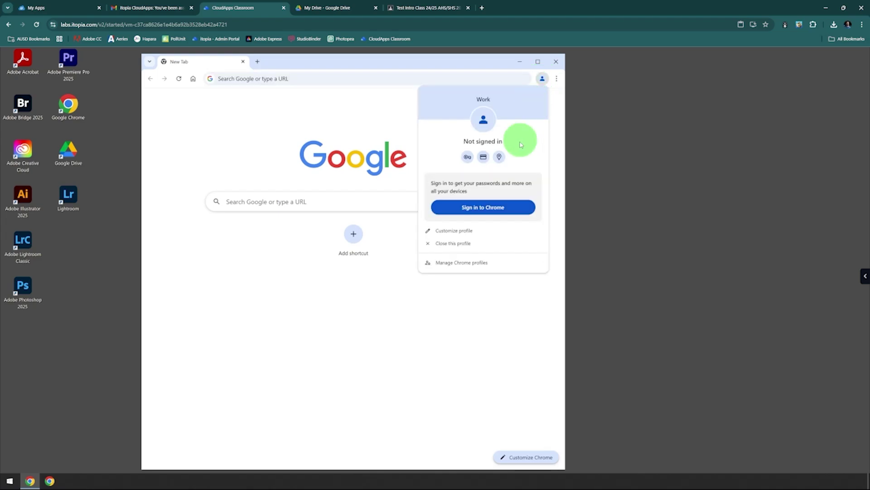
pyautogui.click(499, 207)
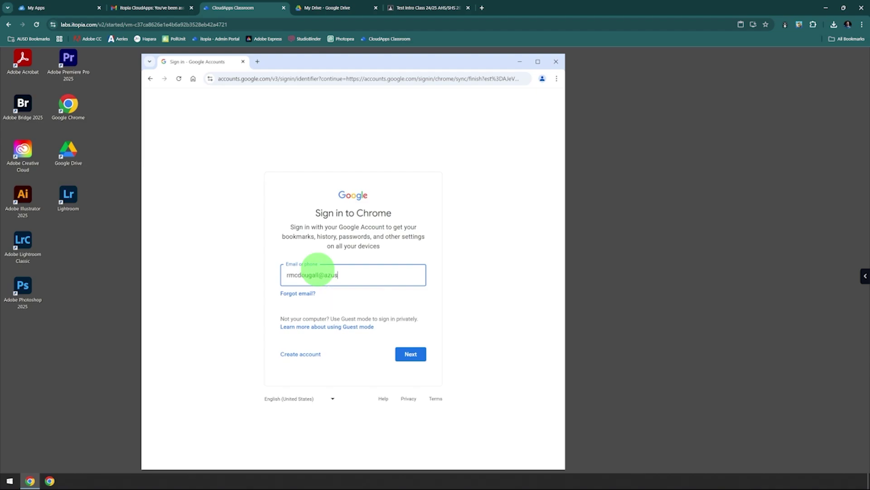
# Submit the school e-mail and log in through ClassLink with the district username and password
pyautogui.click(408, 354)
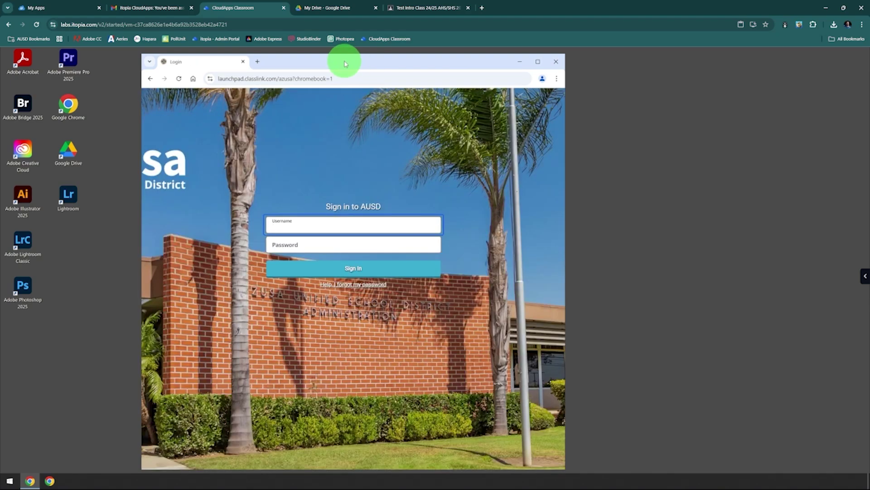
pyautogui.moveTo(344, 64); pyautogui.dragTo(390, 58)
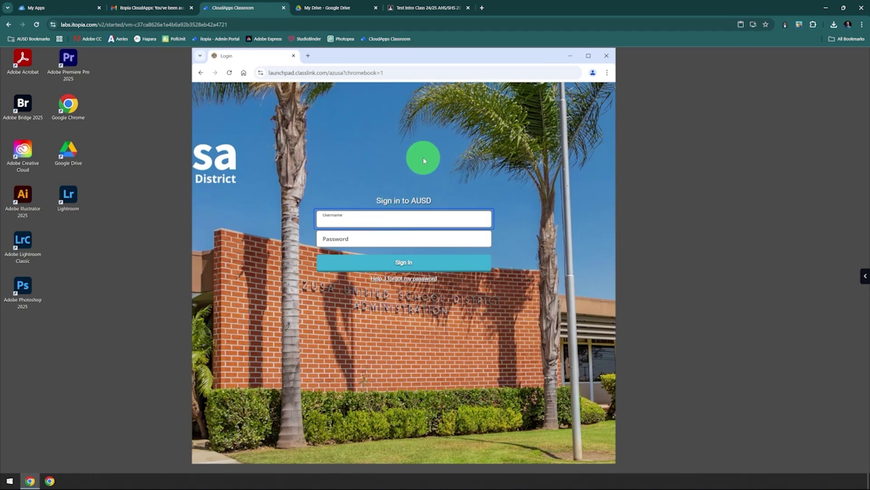
pyautogui.press('Tab')
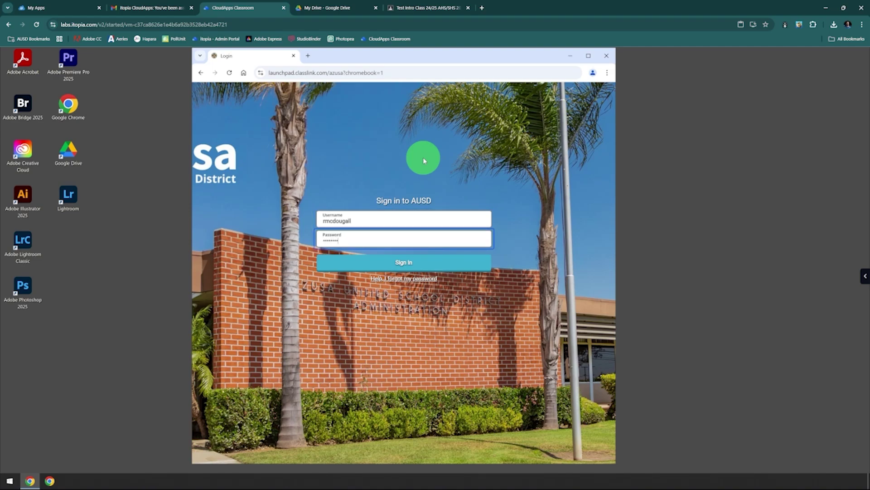
pyautogui.press('Return')
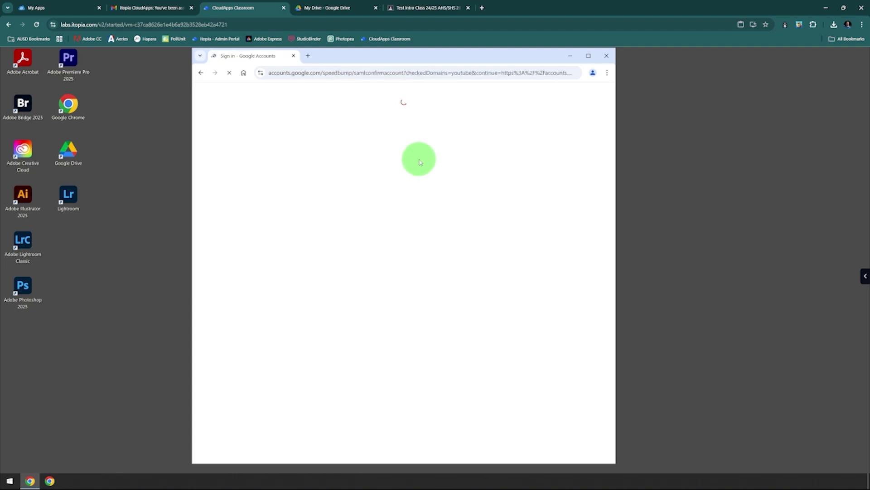
# Continue past verification, accept the organization-managed profile, and turn on Chrome sync
pyautogui.click(453, 281)
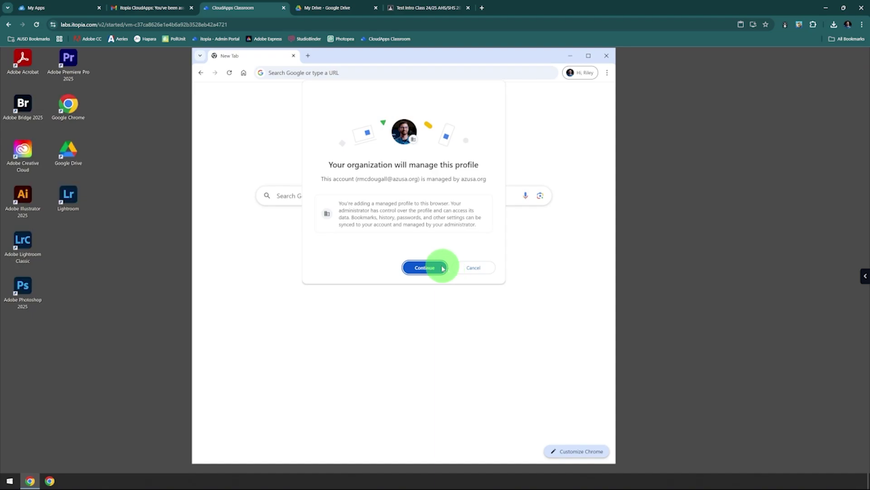
pyautogui.click(442, 268)
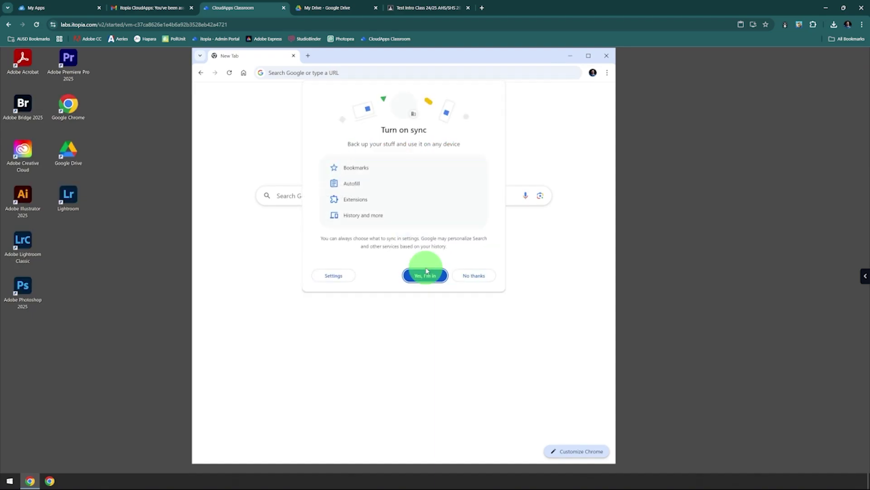
pyautogui.click(426, 275)
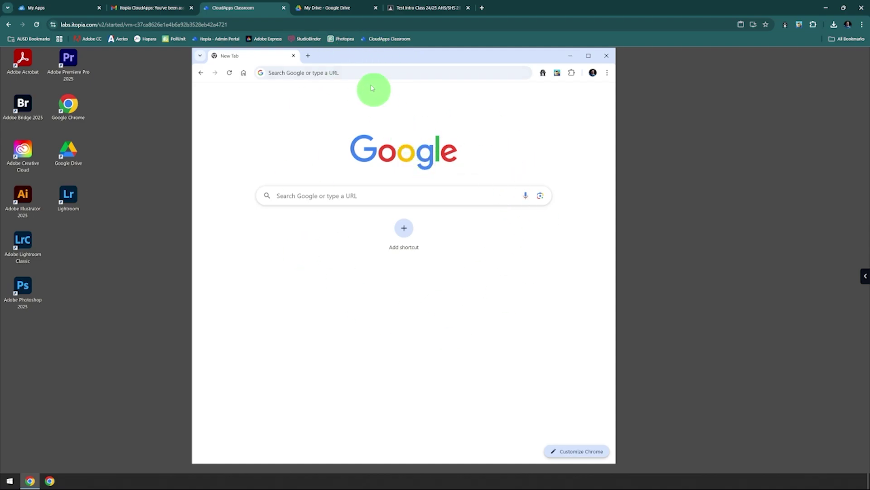
# Glance at the Gmail email and the Test Intro Class 24/25 stream, then return to the CloudApps desktop
pyautogui.click(157, 8)
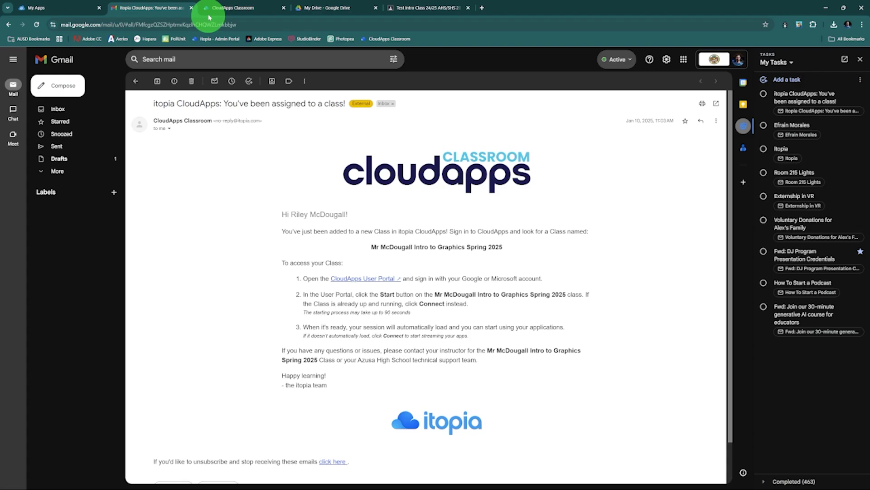
pyautogui.click(401, 12)
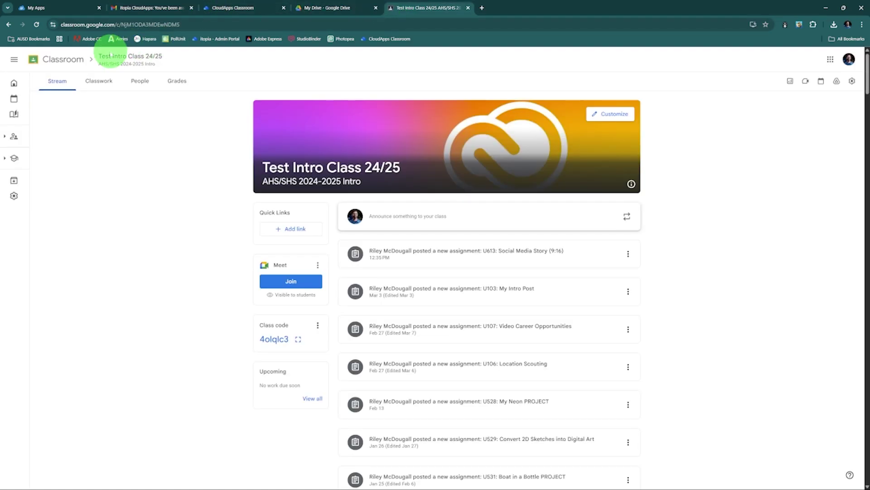
pyautogui.click(229, 5)
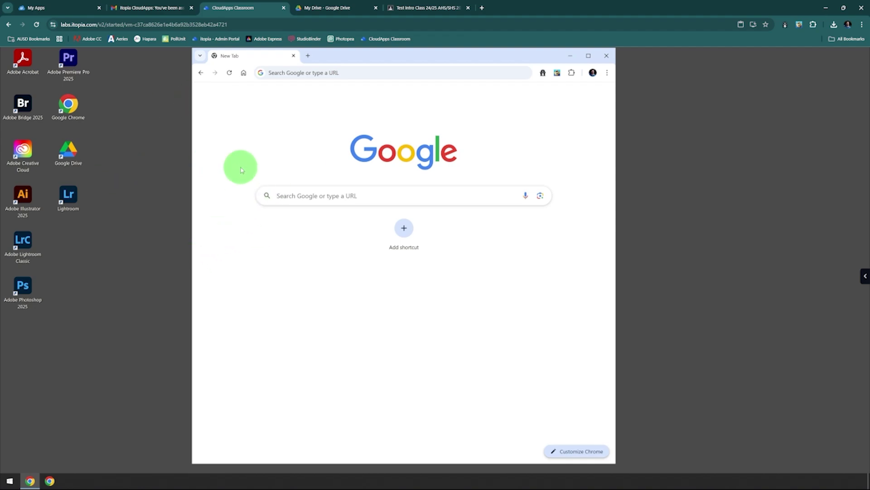
# Launch Google Drive for desktop, sign in with the school account, grant access, and dismiss the notification
pyautogui.doubleClick(72, 153)
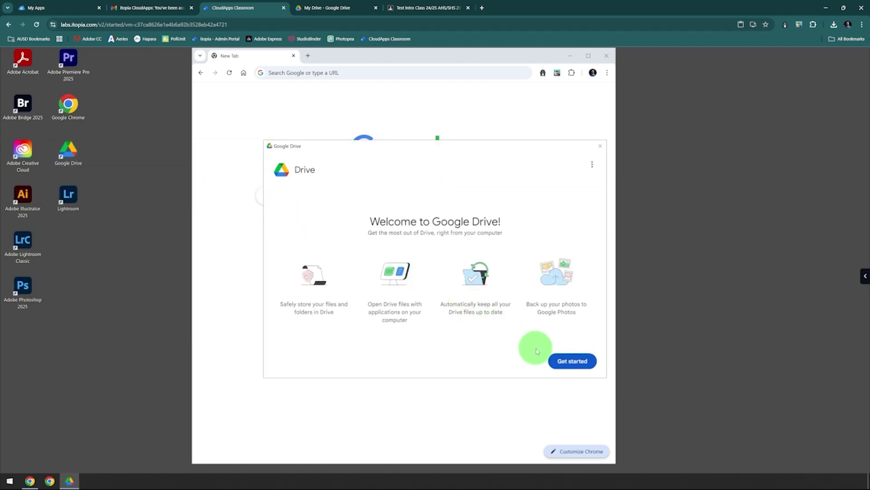
pyautogui.click(569, 363)
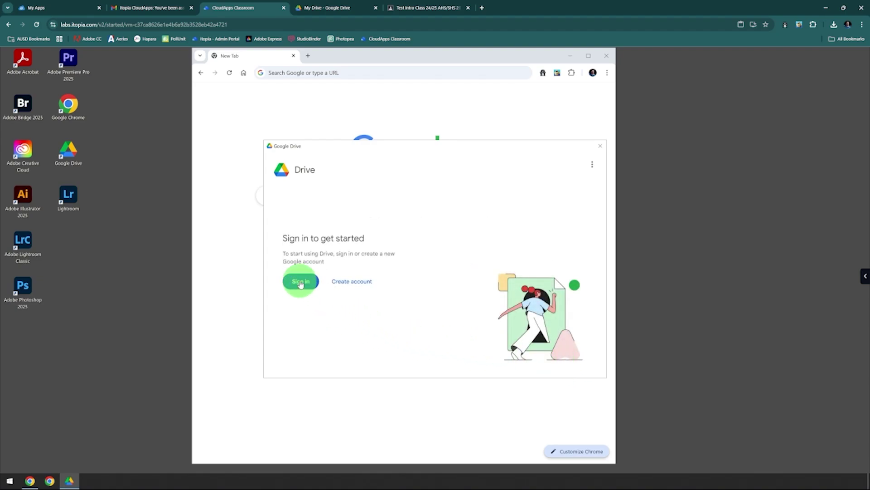
pyautogui.click(300, 282)
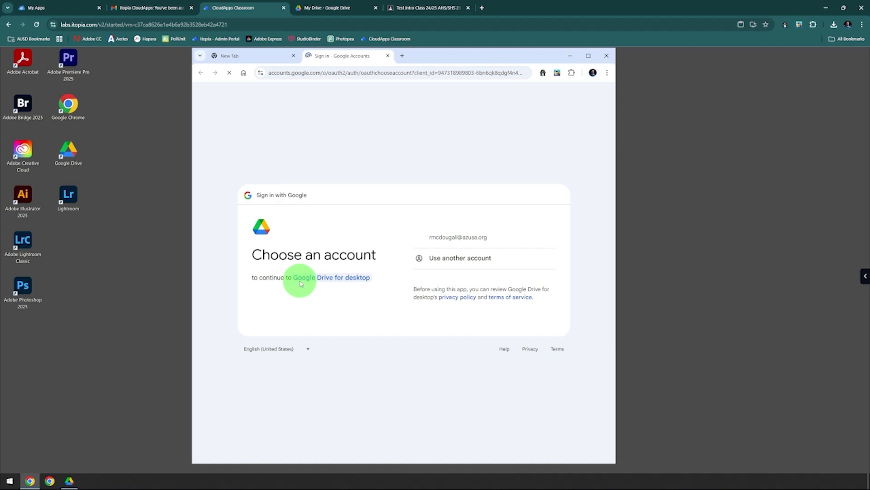
pyautogui.click(455, 238)
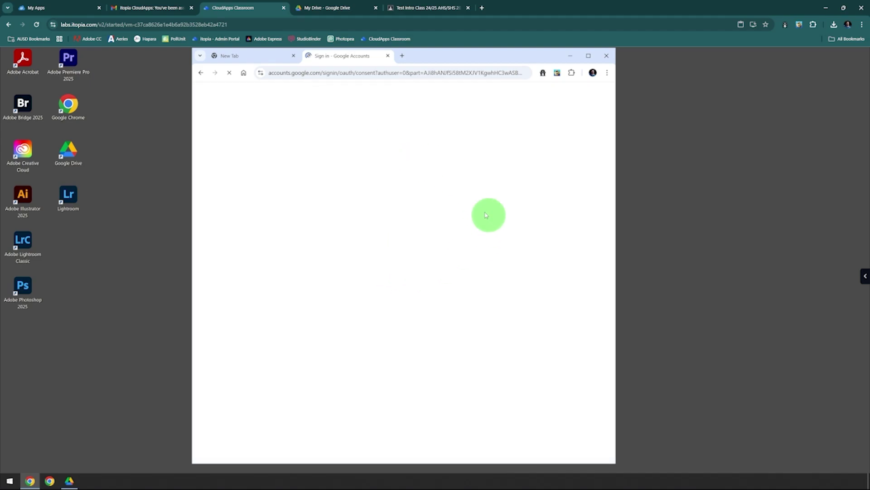
pyautogui.click(530, 330)
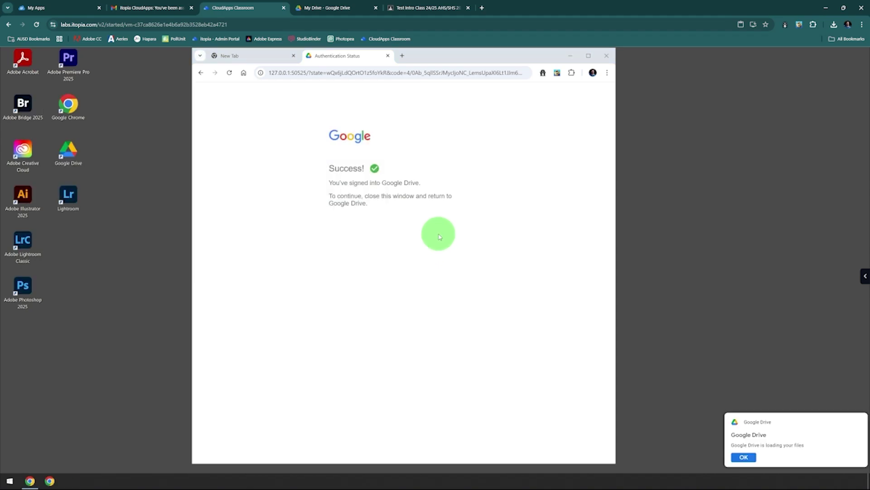
pyautogui.click(751, 457)
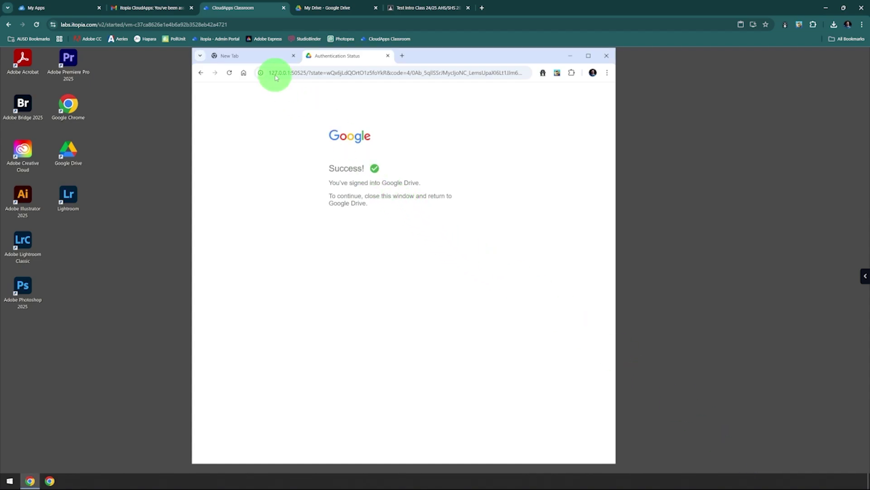
# Launch Creative Cloud Desktop and sign in to Adobe with Google through the browser
pyautogui.doubleClick(27, 155)
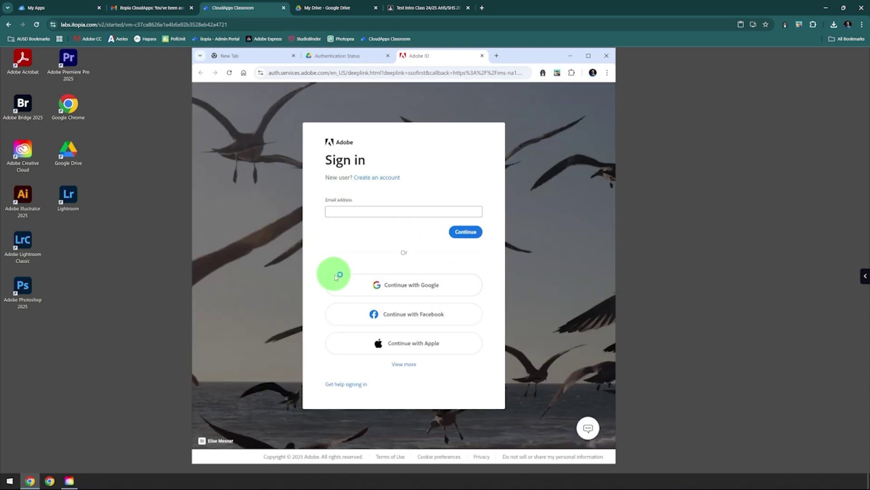
pyautogui.click(409, 286)
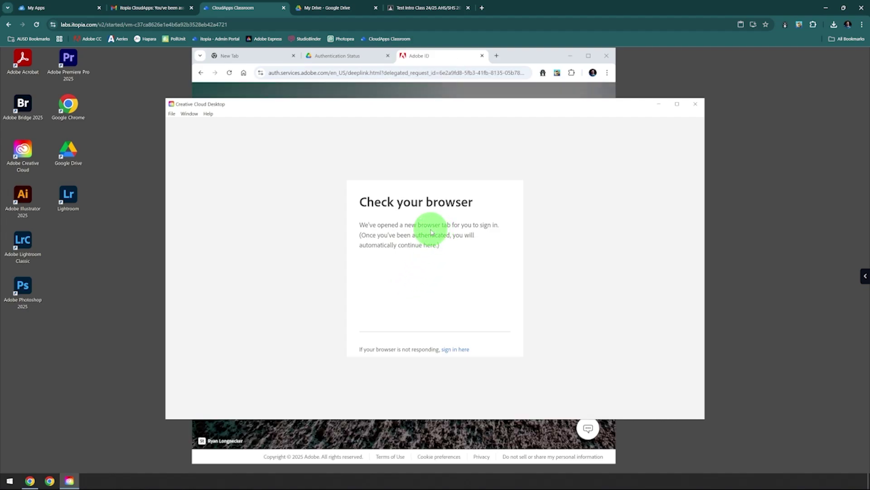
pyautogui.click(448, 56)
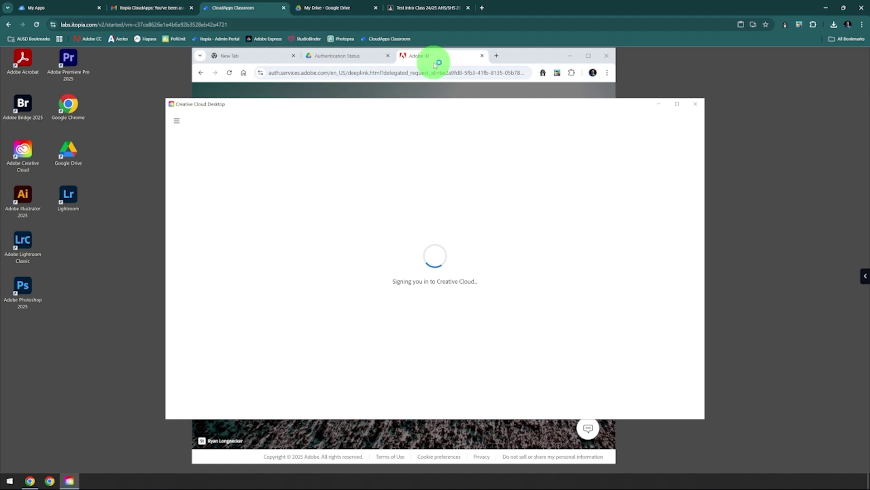
pyautogui.click(438, 58)
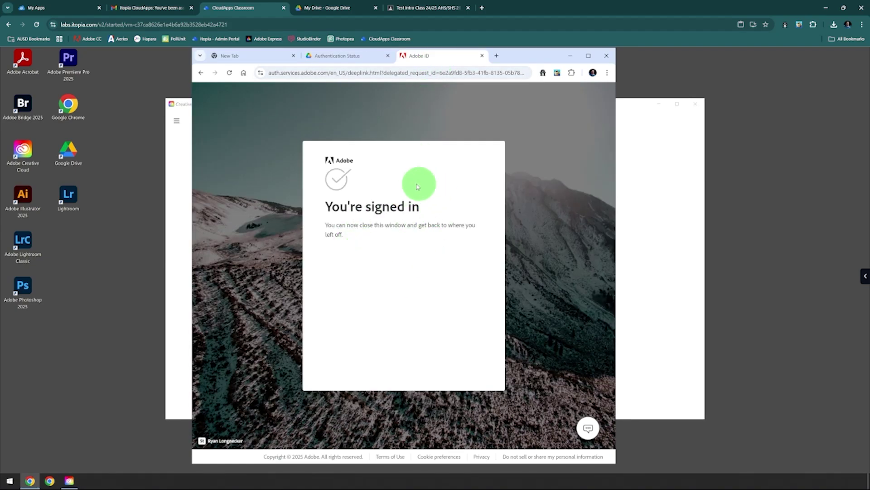
pyautogui.click(634, 109)
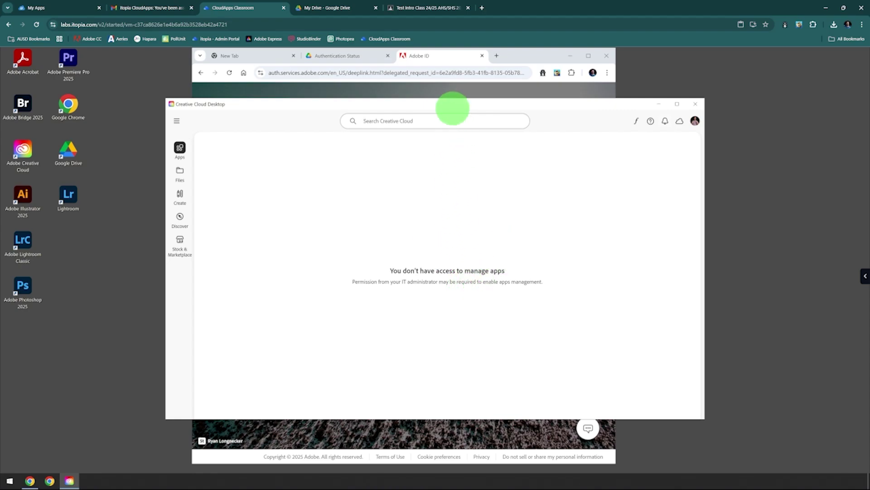
# Resize and move the Creative Cloud window up and right, then view the Drive success page
pyautogui.doubleClick(452, 107)
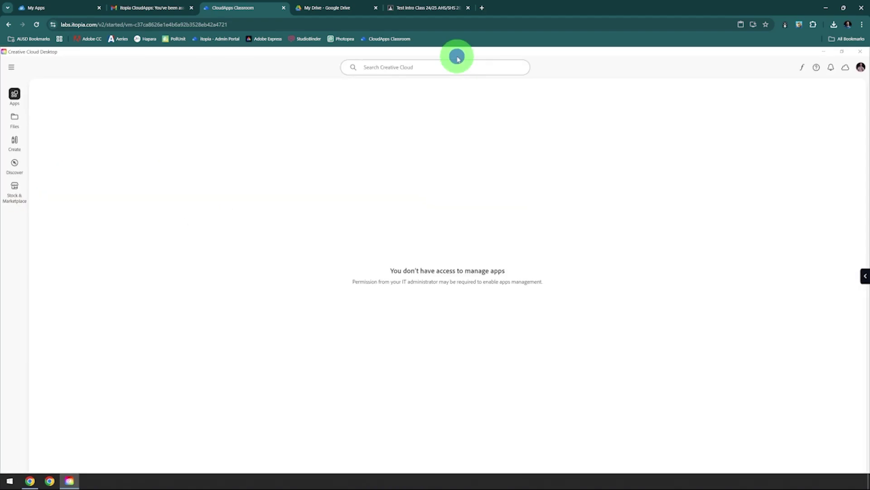
pyautogui.doubleClick(457, 56)
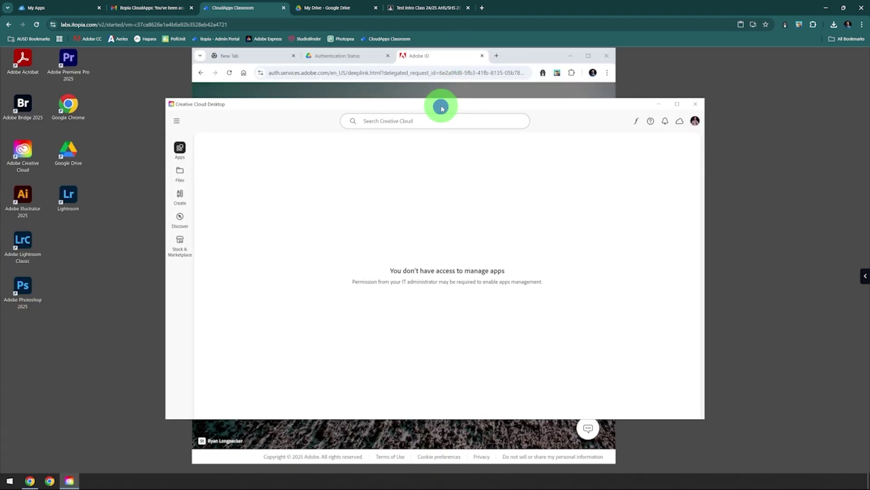
pyautogui.moveTo(442, 107); pyautogui.dragTo(571, 84)
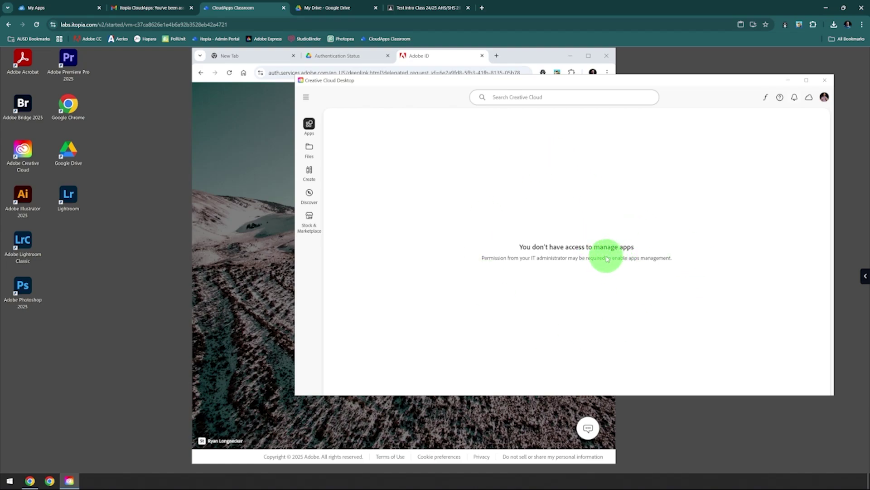
pyautogui.click(344, 55)
# Switch to the new tab, then launch Google Drive from the Start menu app list
pyautogui.click(271, 56)
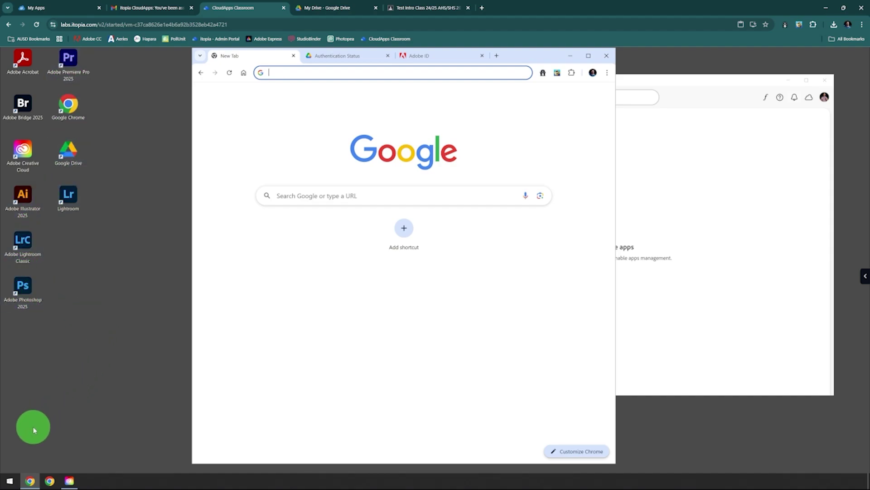
pyautogui.click(11, 481)
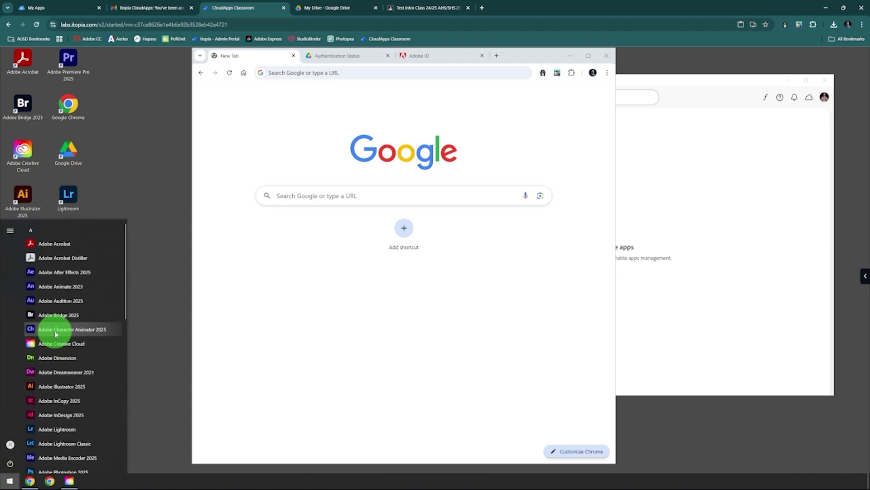
pyautogui.scroll(-5, 54, 334)
pyautogui.scroll(-3, 55, 334)
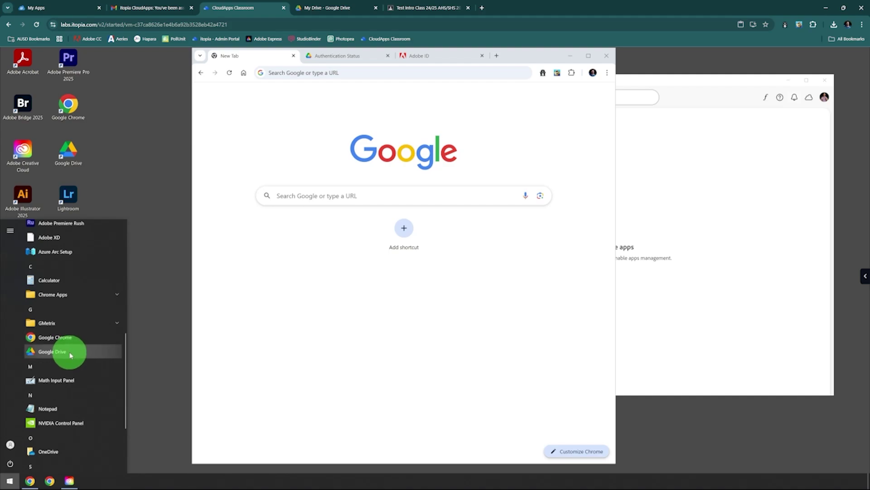
pyautogui.click(72, 356)
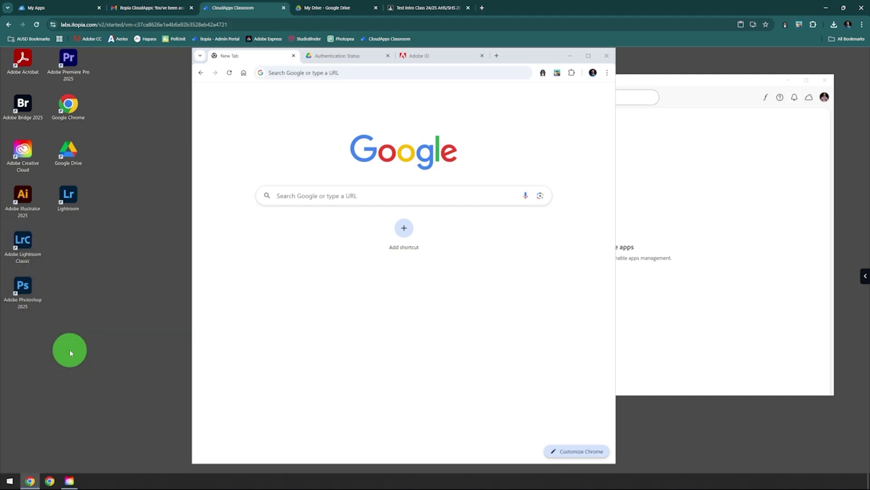
# Clear the browser and Creative Cloud away and position the Google Drive file window
pyautogui.moveTo(407, 145); pyautogui.dragTo(252, 109)
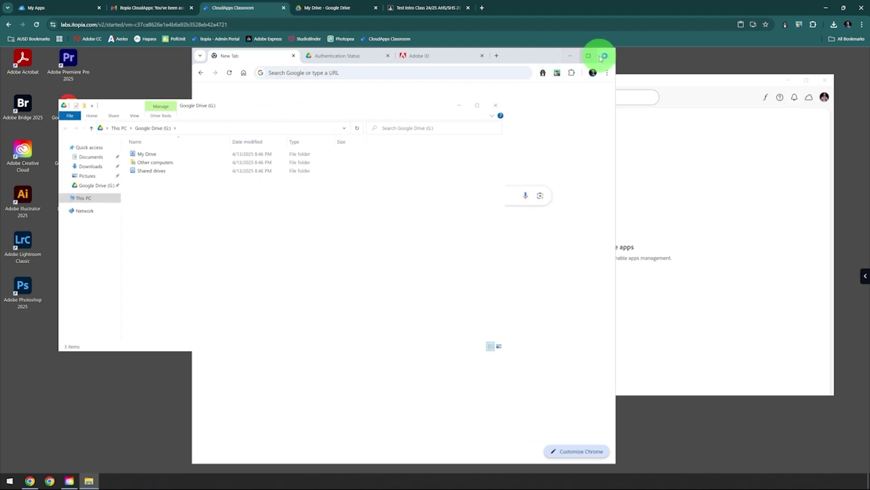
pyautogui.click(570, 56)
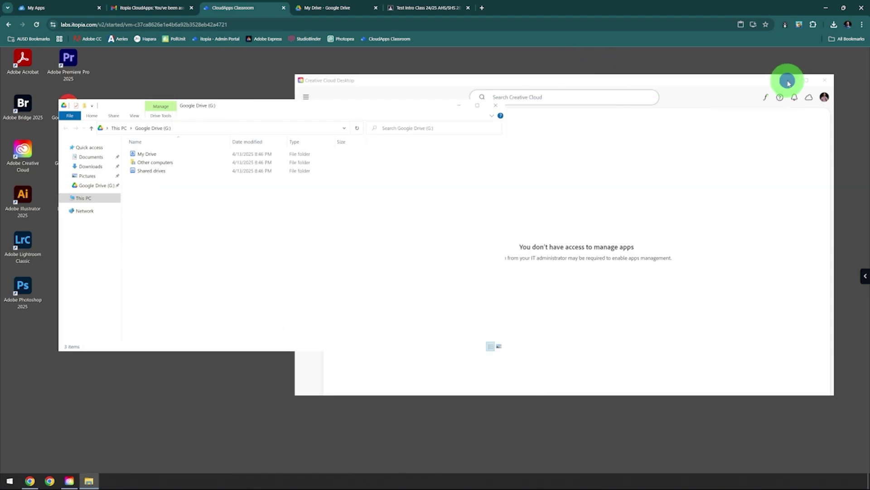
pyautogui.click(789, 80)
pyautogui.moveTo(267, 108); pyautogui.dragTo(336, 86)
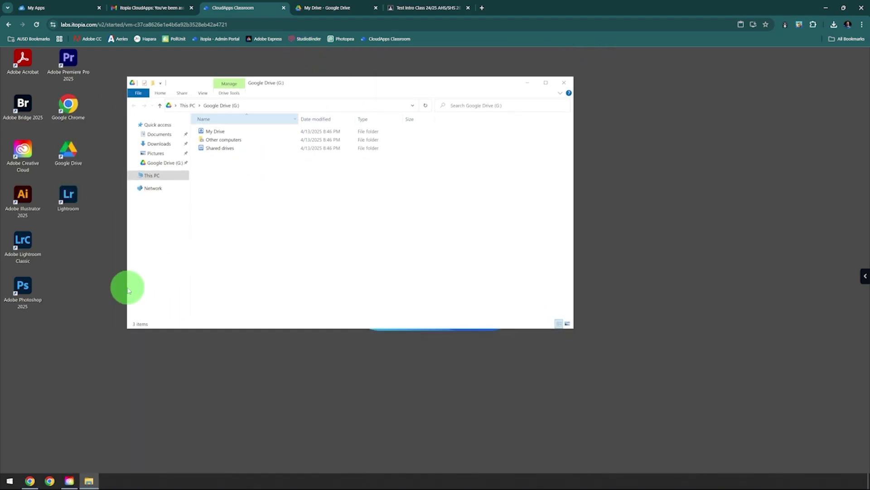
pyautogui.click(12, 481)
pyautogui.click(238, 266)
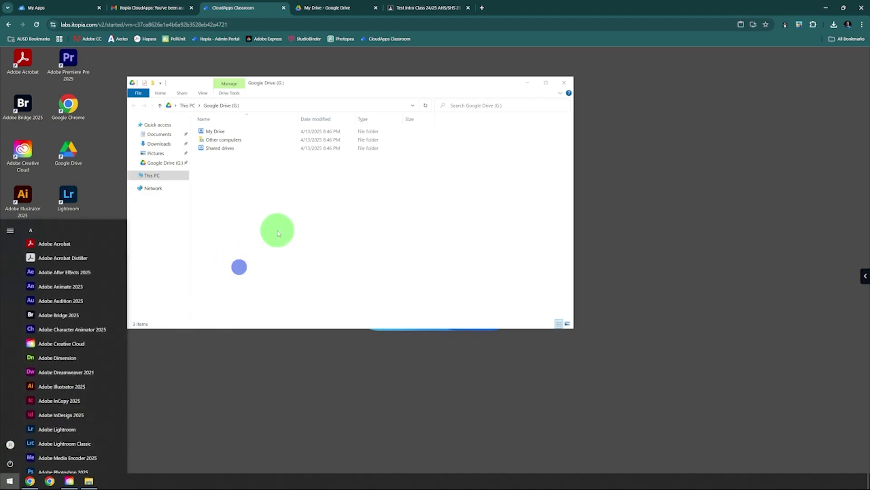
pyautogui.moveTo(304, 84); pyautogui.dragTo(349, 78)
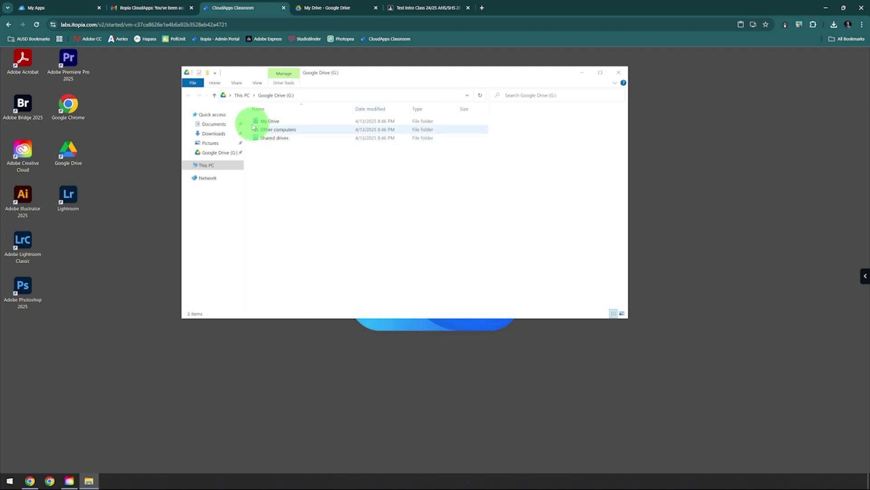
# Open My Drive > Intro to Graphics SHS, peek at U510 My Clones, then open U515 My Name and select the first PSD
pyautogui.click(272, 122)
pyautogui.doubleClick(278, 123)
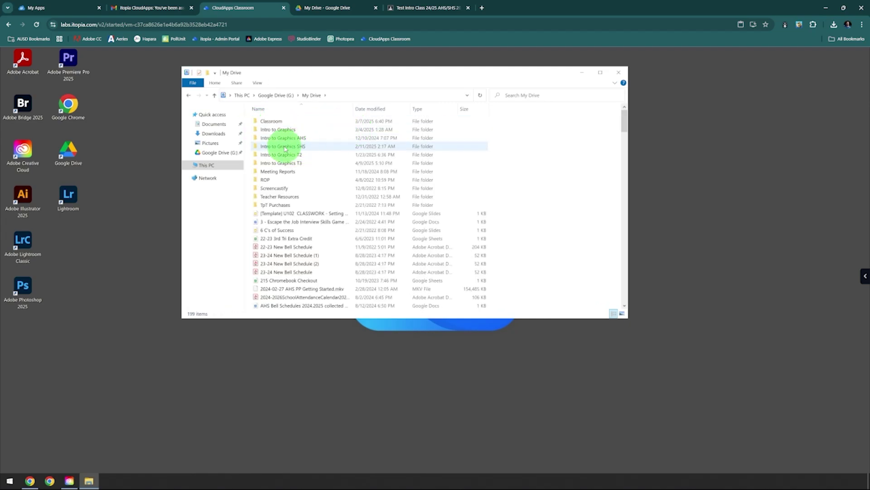
pyautogui.doubleClick(286, 147)
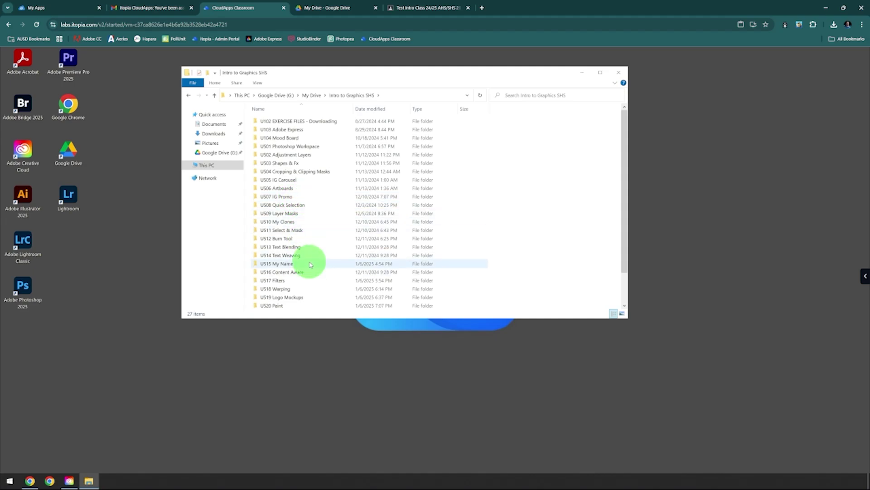
pyautogui.doubleClick(312, 223)
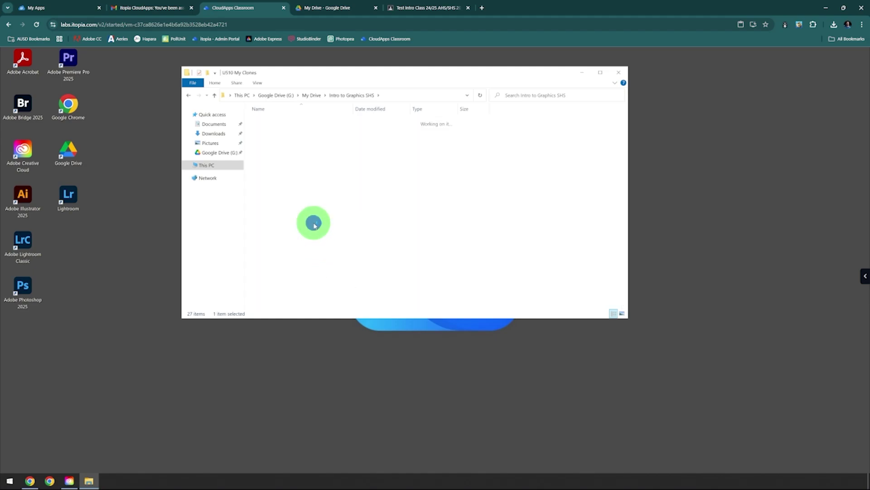
pyautogui.click(189, 96)
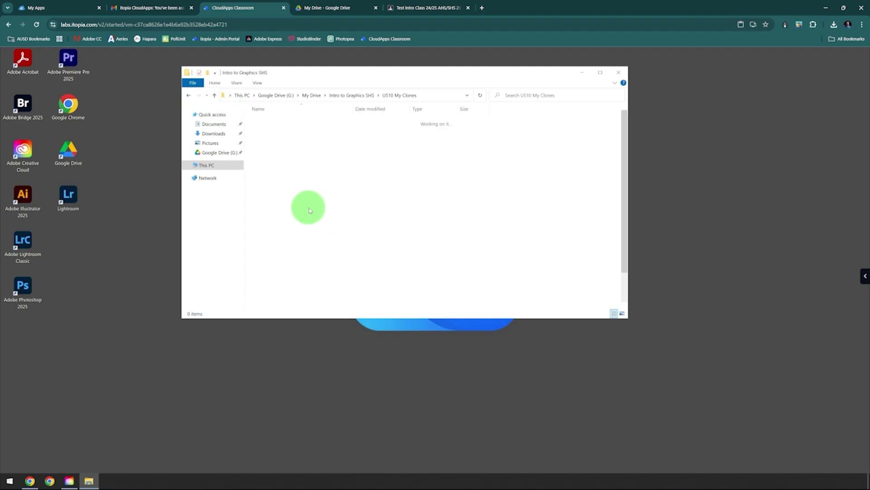
pyautogui.doubleClick(311, 264)
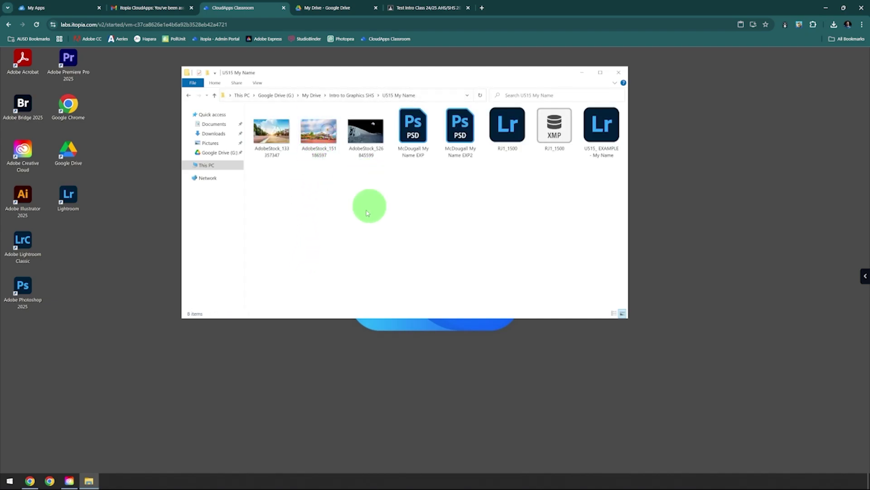
pyautogui.click(412, 131)
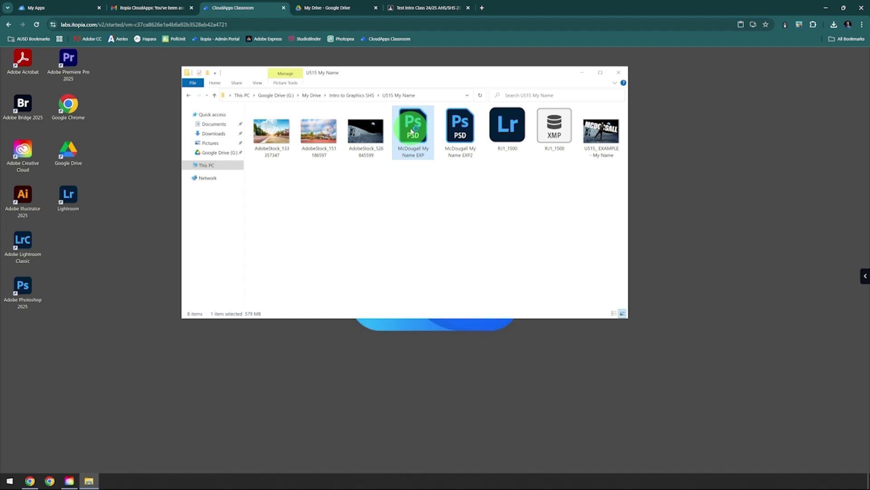
# Open the 'My Name EXP' cutout PSD in Photoshop, check its Layers panel, then minimize Photoshop
pyautogui.doubleClick(412, 131)
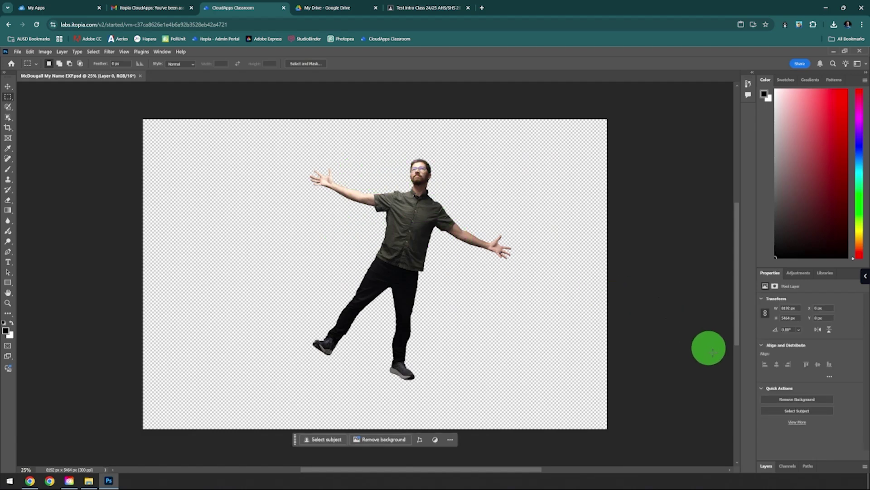
pyautogui.click(766, 465)
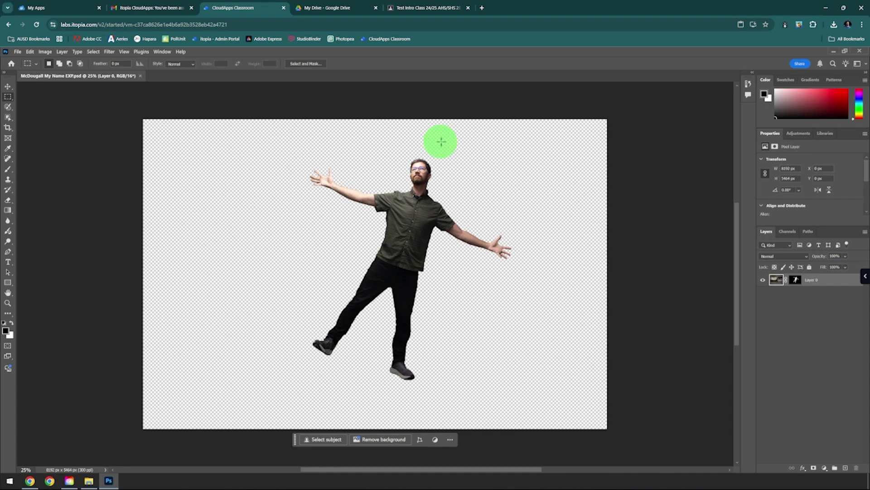
pyautogui.click(833, 53)
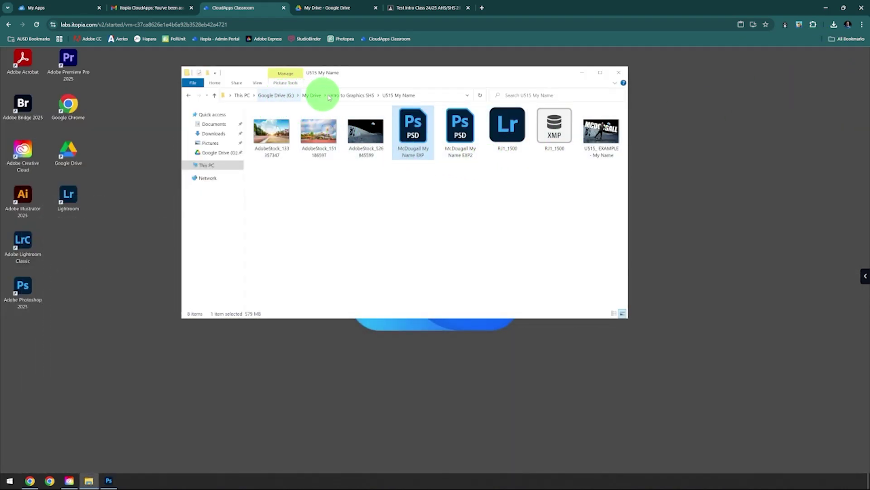
# Open the Keyframes .prproj from Intro to Graphics SHS > U602 Keyframes in Premiere Pro
pyautogui.click(348, 95)
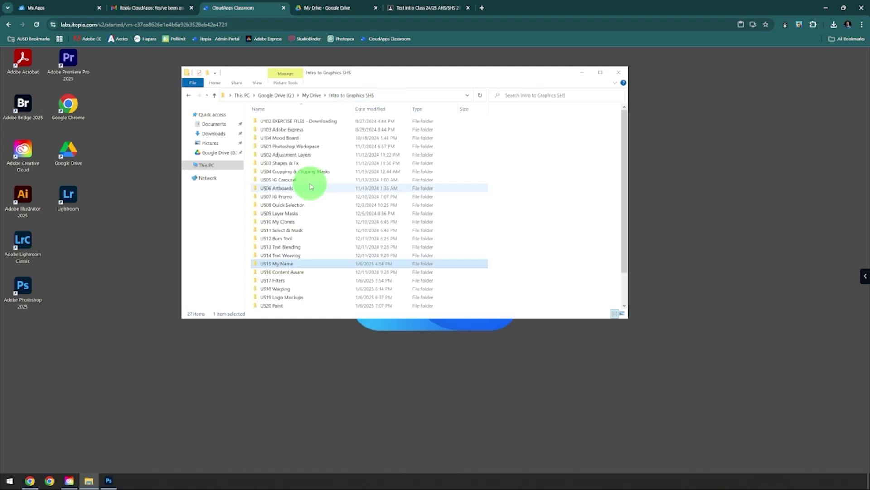
pyautogui.scroll(-2, 311, 200)
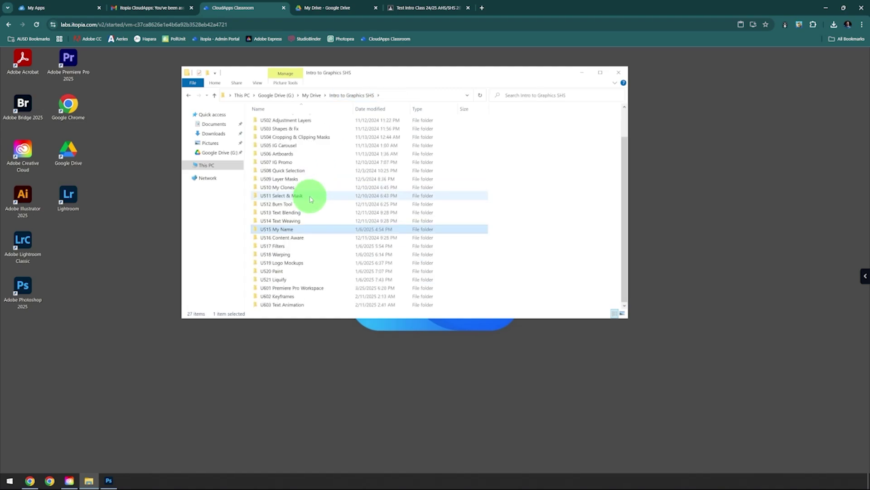
pyautogui.click(300, 296)
pyautogui.doubleClick(300, 296)
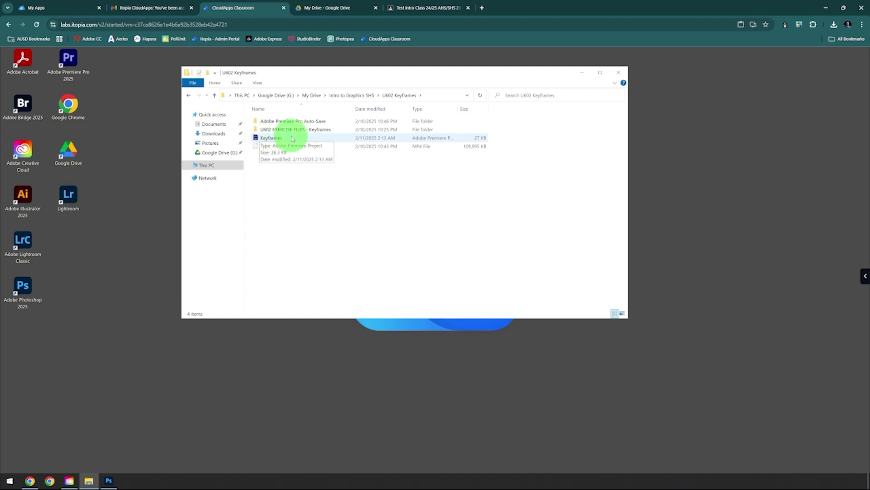
pyautogui.click(281, 137)
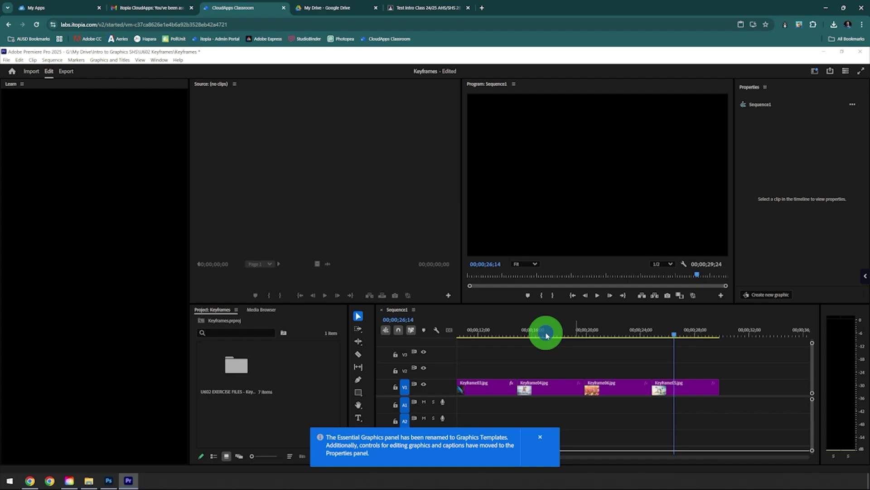
# Switch Premiere to the Editing workspace and scrub Sequence1's playhead through the Keyframe clips
pyautogui.click(546, 331)
pyautogui.click(469, 331)
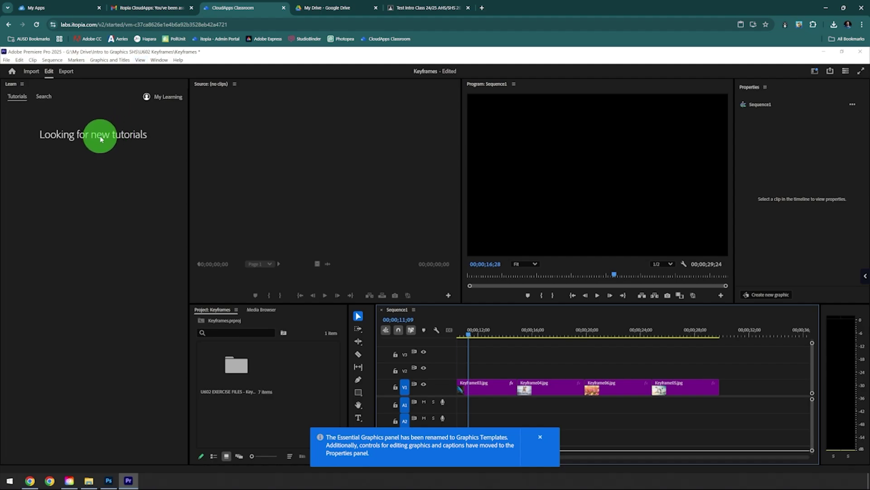
pyautogui.click(161, 61)
pyautogui.moveTo(172, 68)
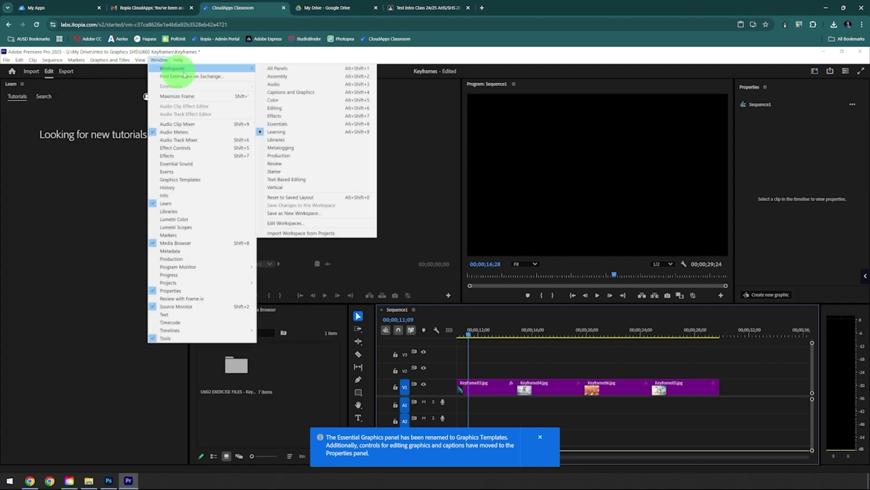
pyautogui.click(288, 108)
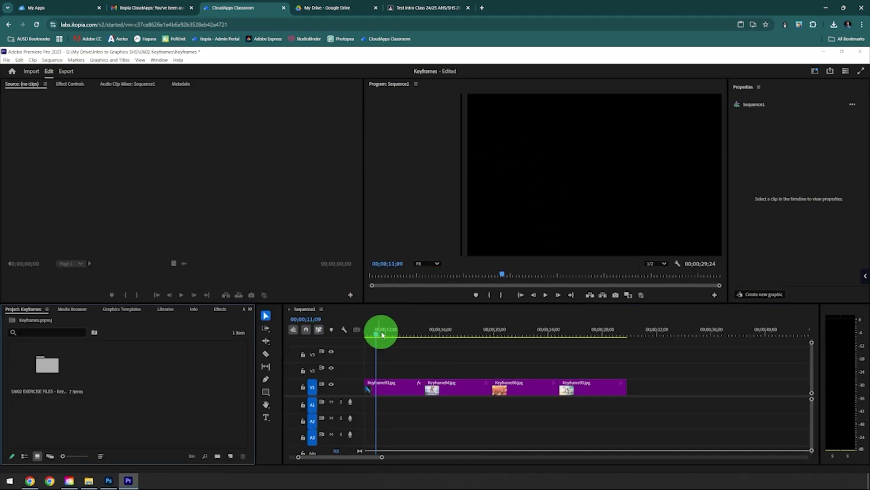
pyautogui.moveTo(382, 335); pyautogui.dragTo(417, 334)
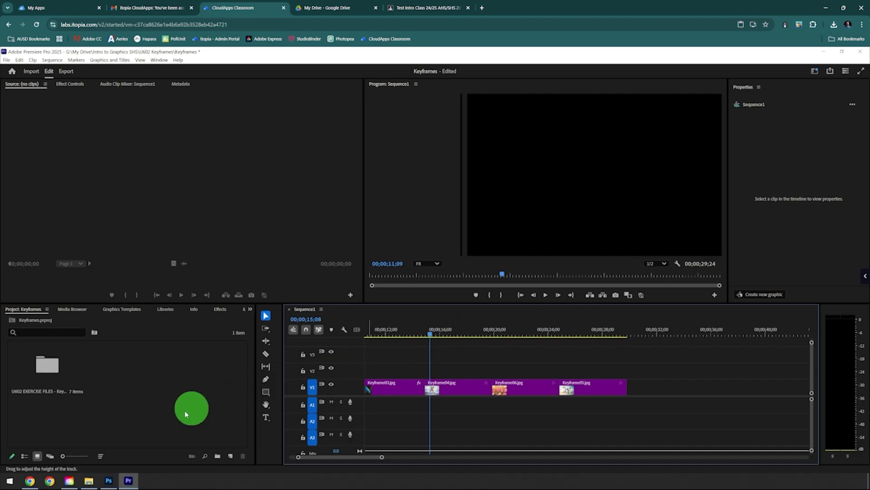
# Minimize Premiere Pro and the U602 Keyframes folder window to clear the desktop
pyautogui.click(825, 53)
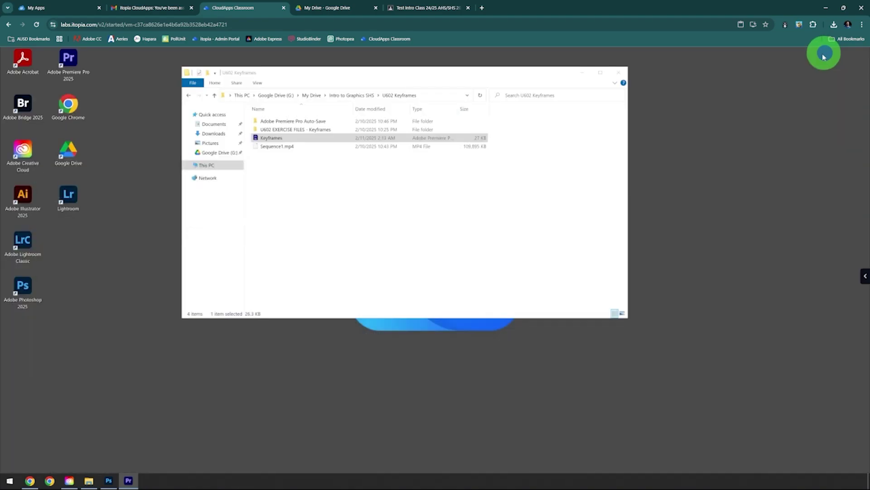
pyautogui.click(584, 73)
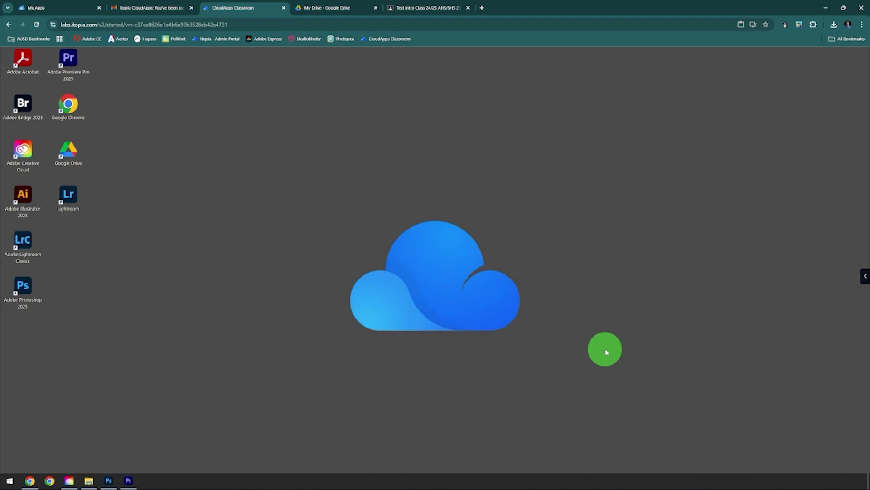
# Exit the session via Return to dashboard in the side panel, confirming with YES
pyautogui.click(865, 279)
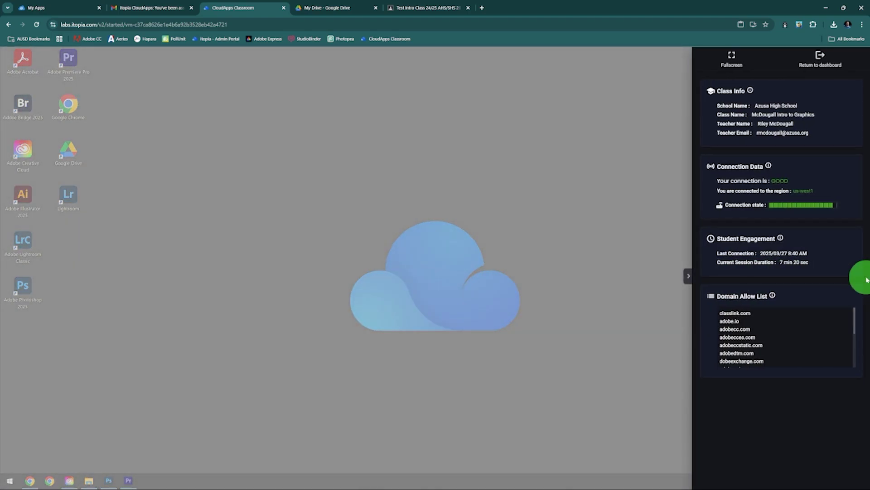
pyautogui.click(823, 66)
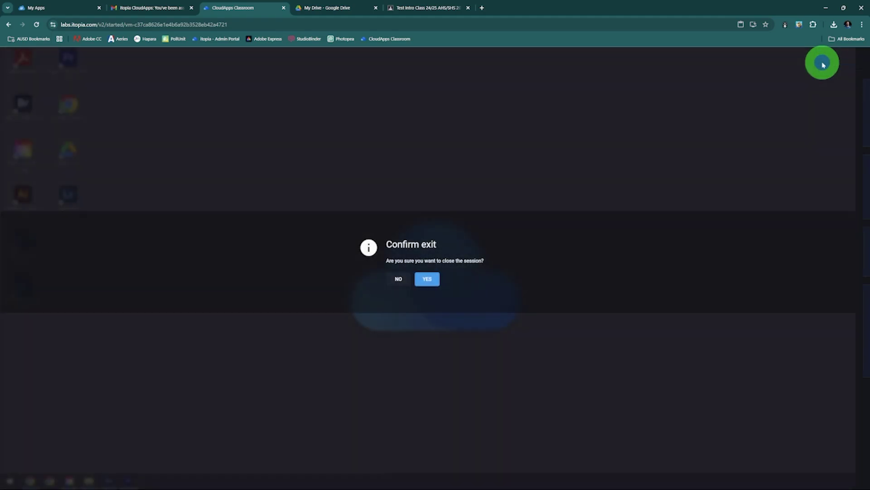
pyautogui.click(425, 279)
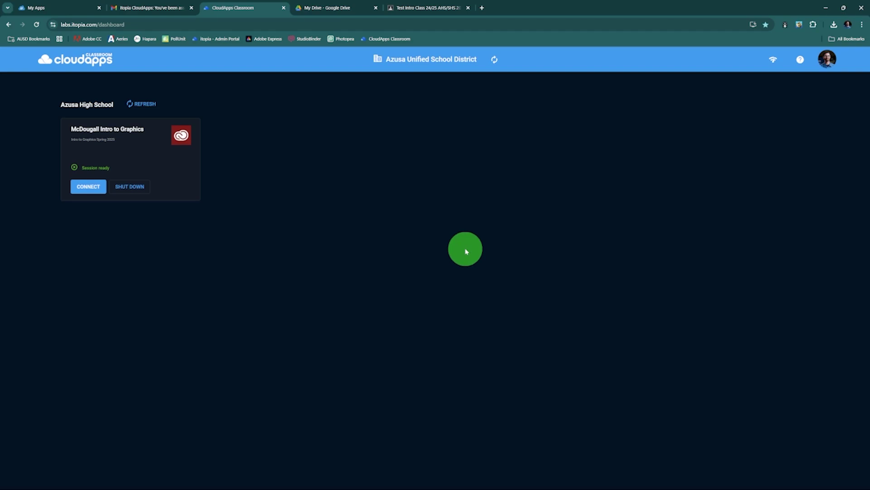
pyautogui.moveTo(477, 489)
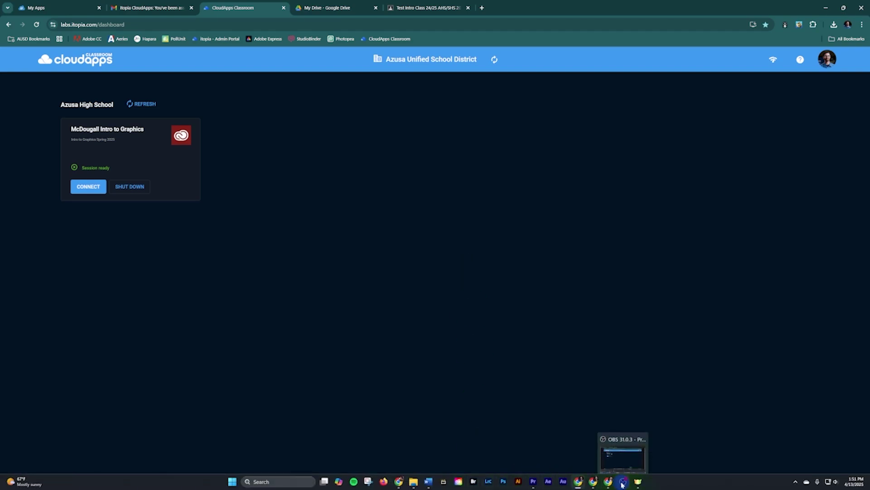